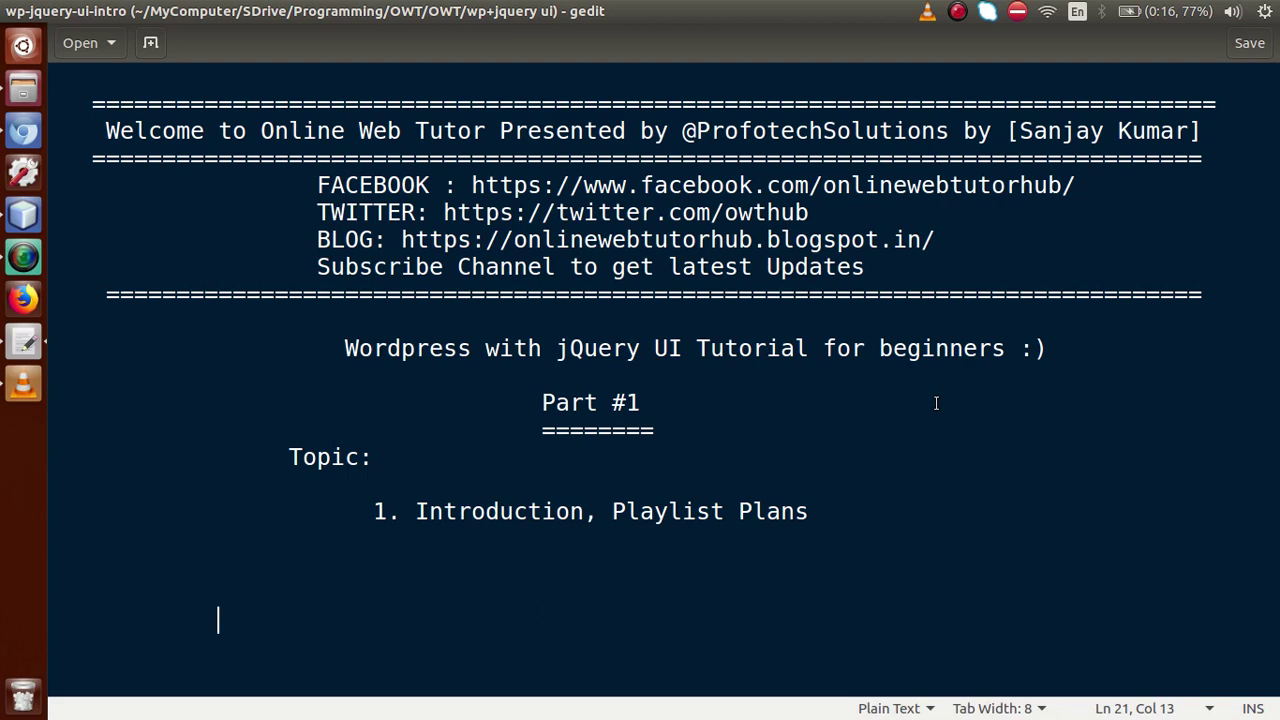
Step: Switch from the gedit intro notes to the browser showing the YouTube playlists
left_click(26, 132)
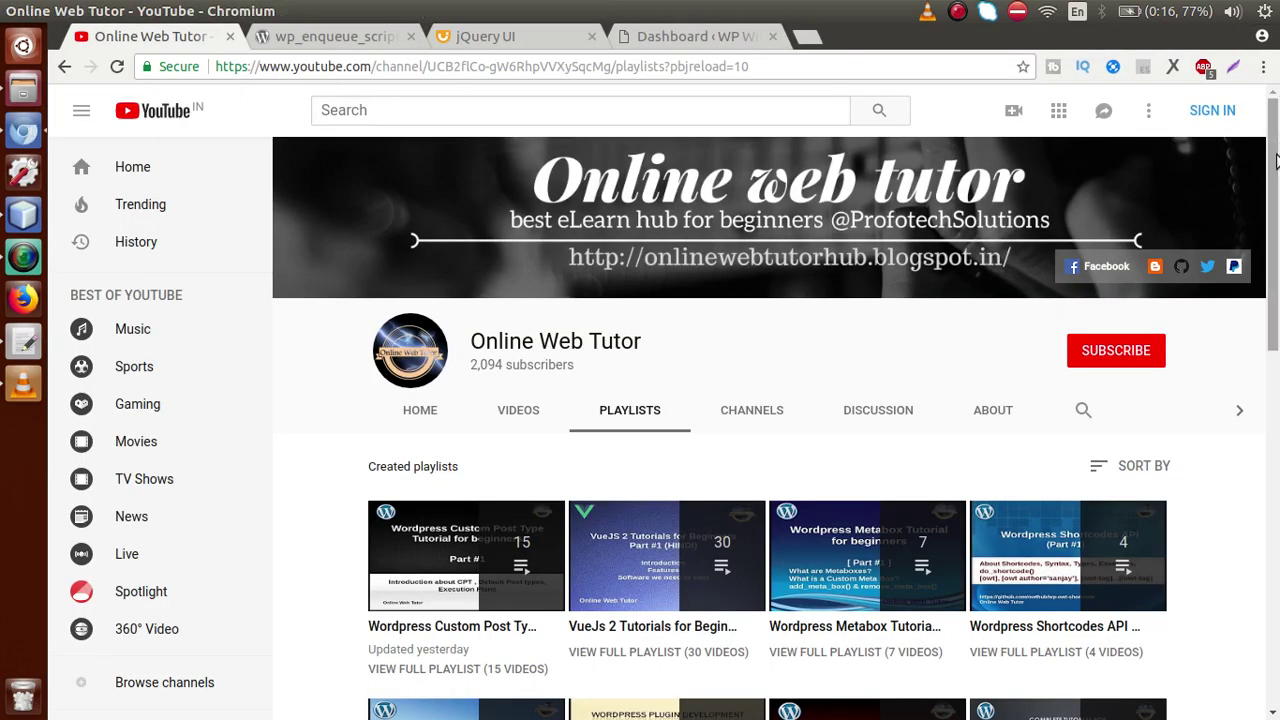
Step: Scroll down through the Online Web Tutor channel's playlists
left_click_drag(1276, 188, 1275, 235)
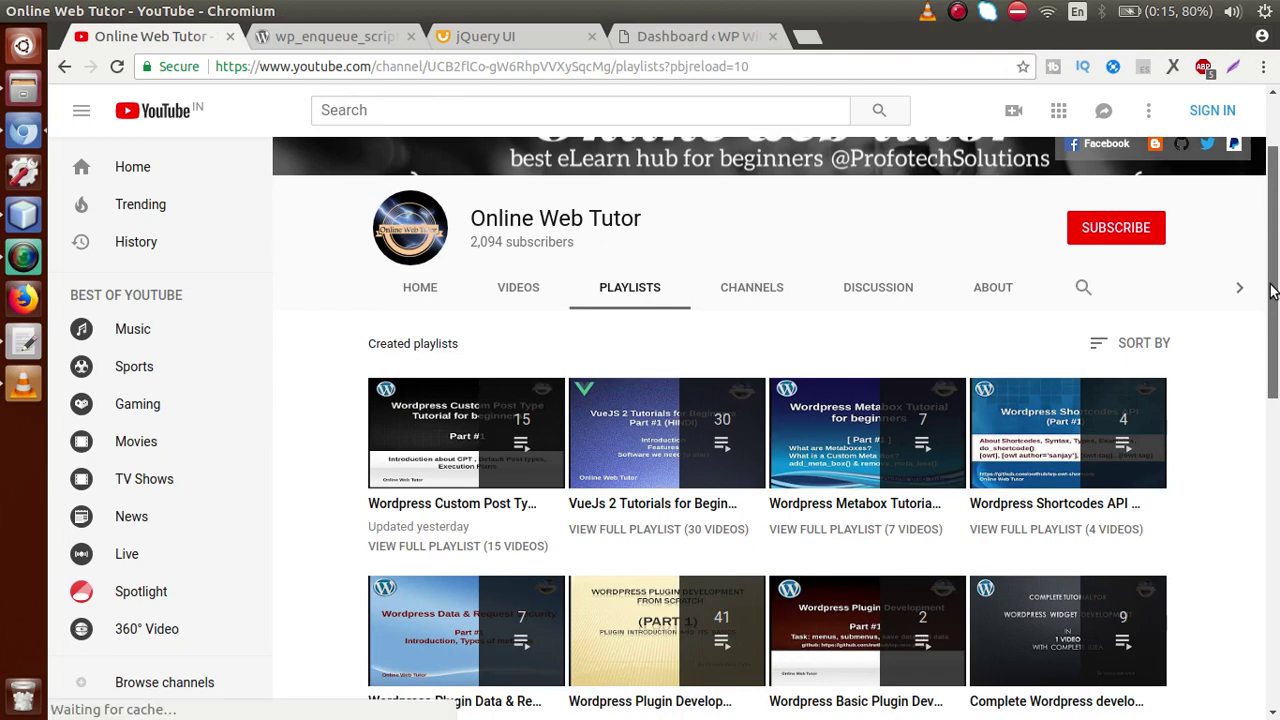
scroll(1272, 290, "down", 5)
left_click_drag(1277, 300, 1257, 136)
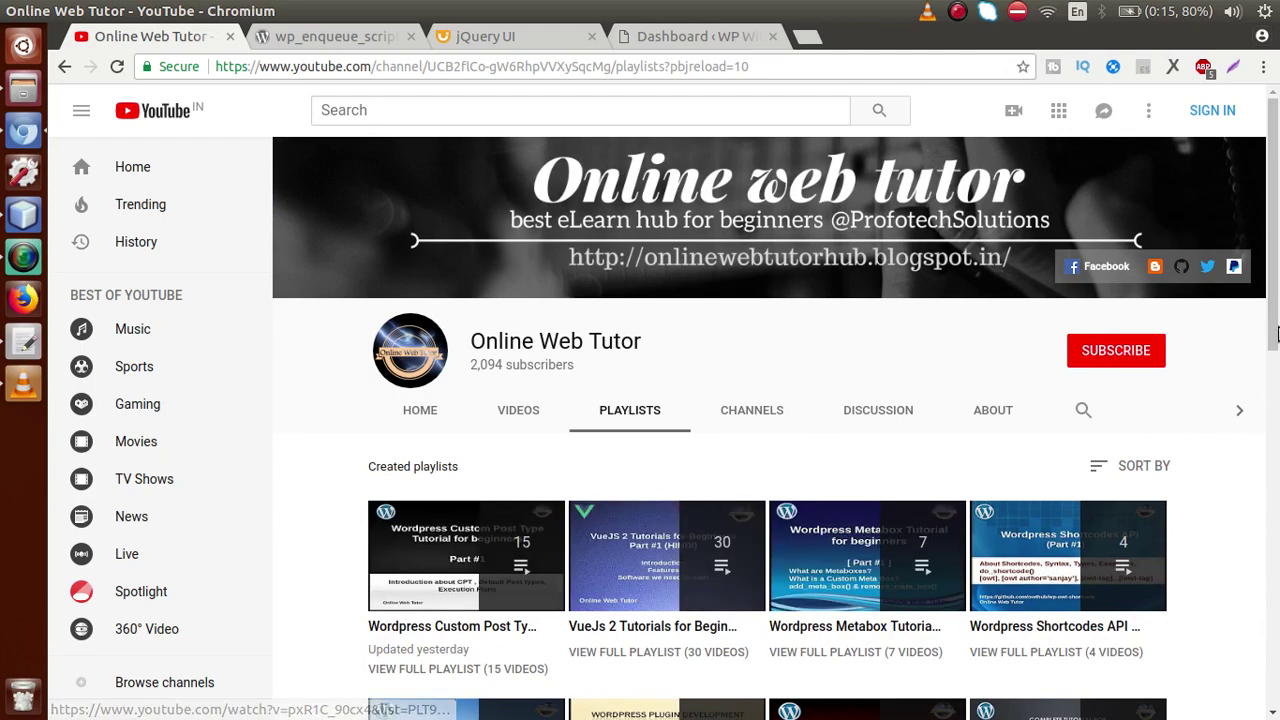
scroll(1266, 365, "down", 3)
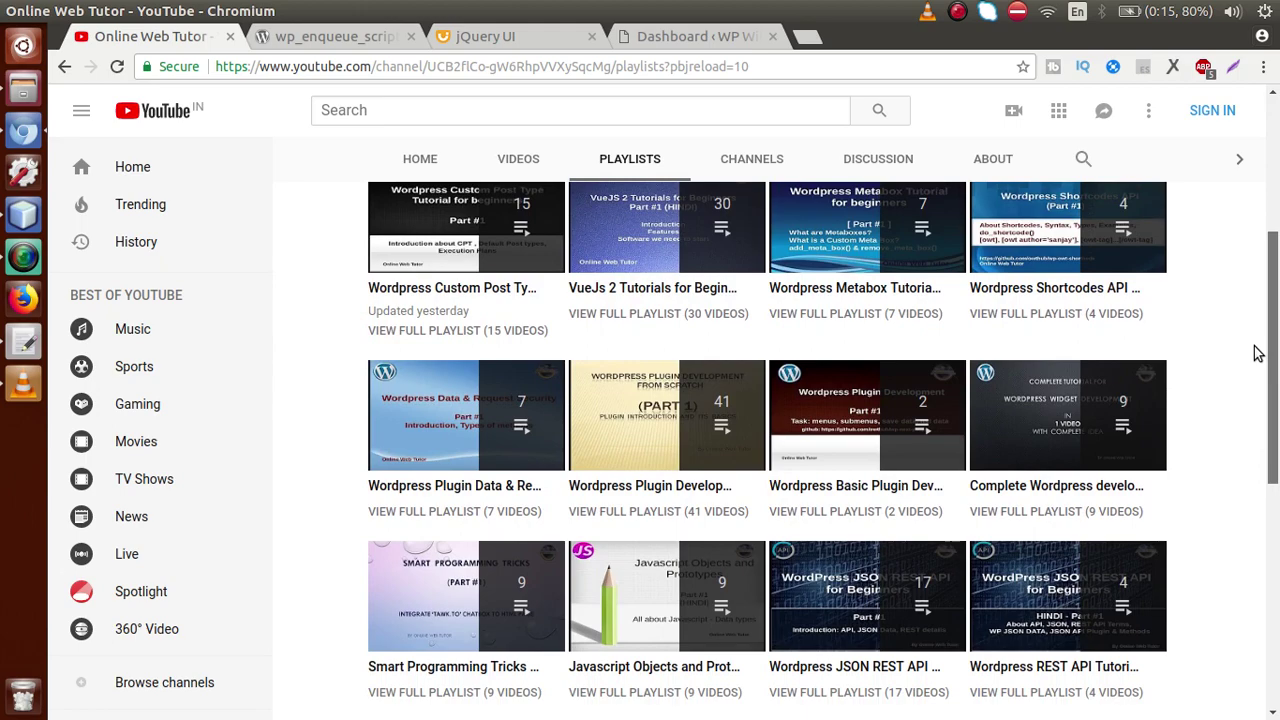
scroll(1250, 374, "down", 1)
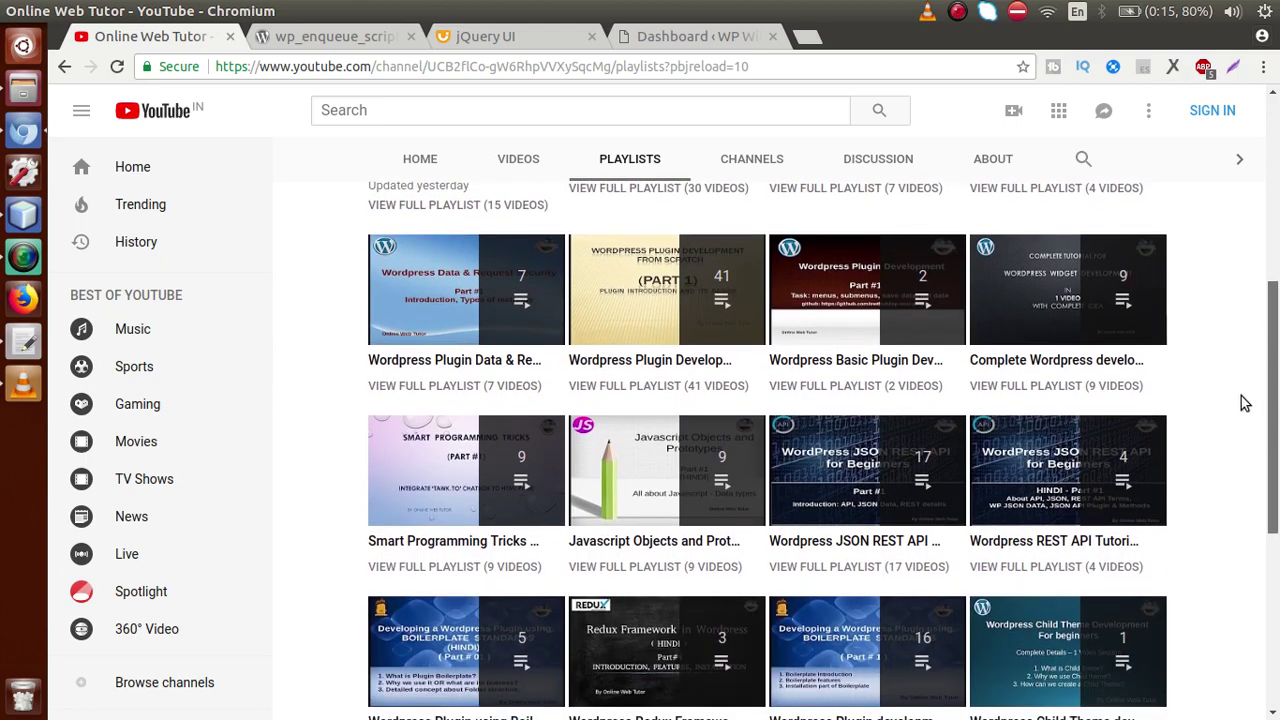
scroll(1245, 403, "down", 1)
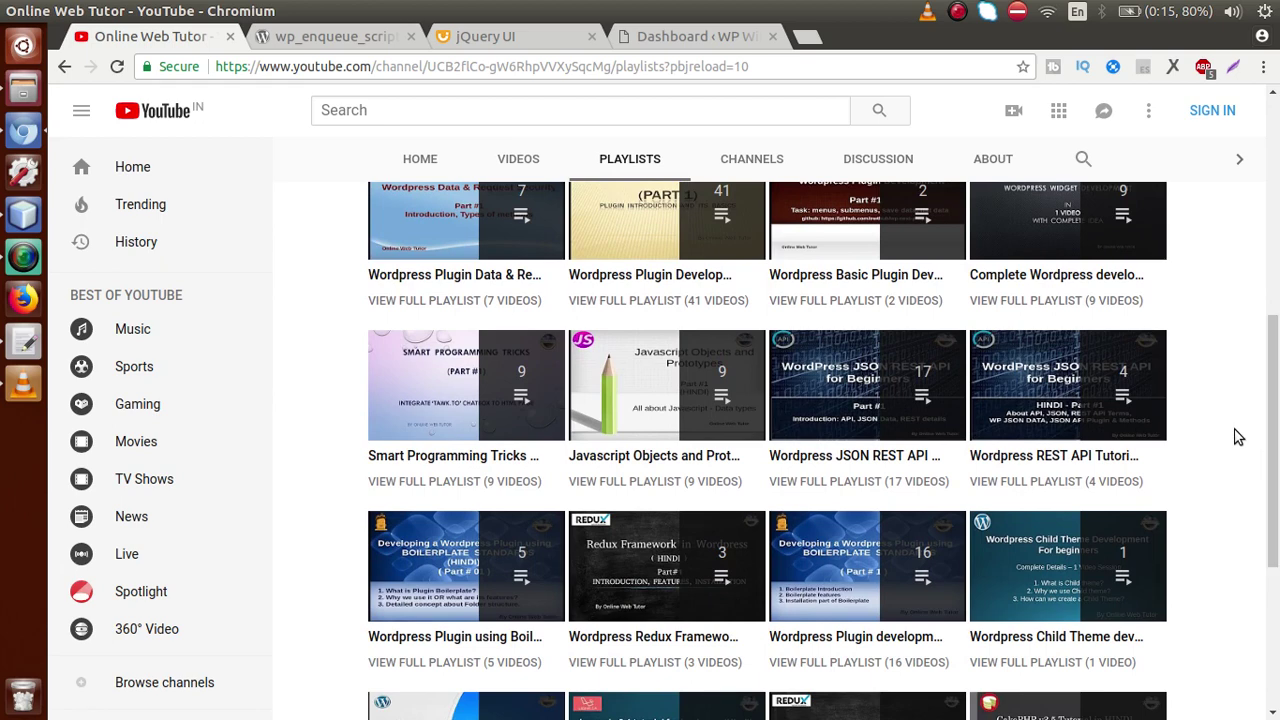
left_click_drag(1277, 392, 1277, 190)
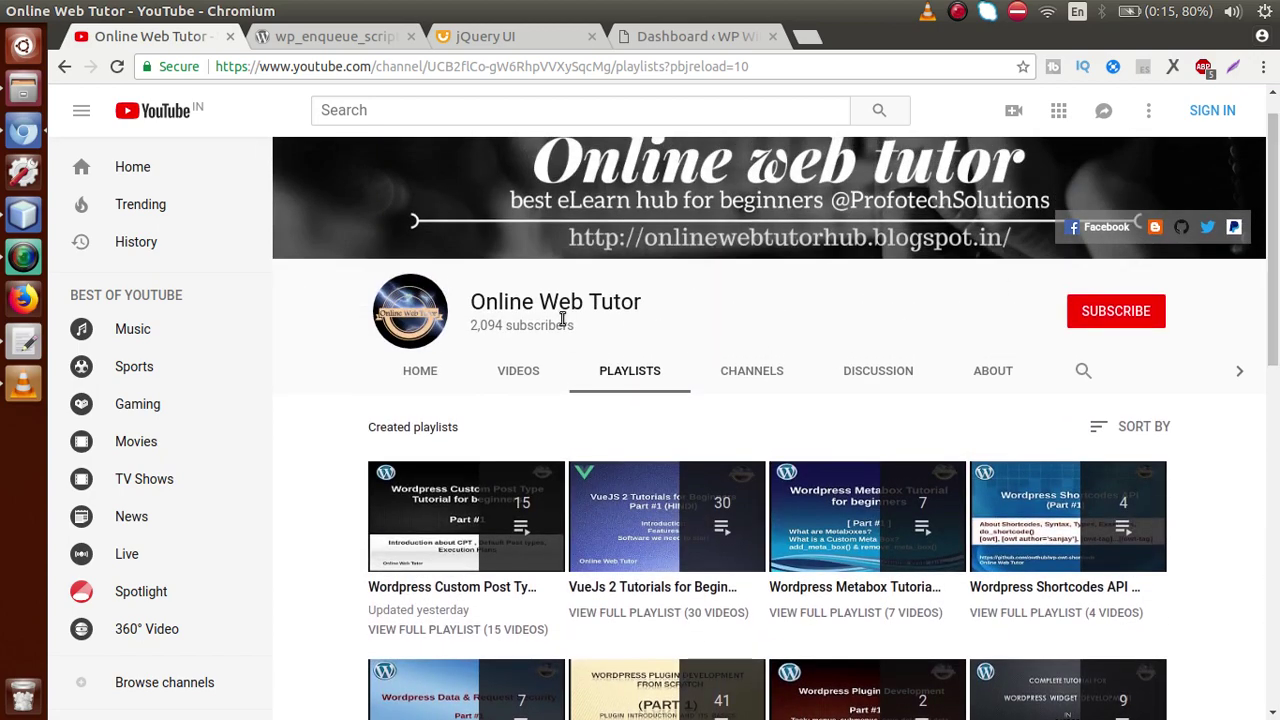
Step: Glance back at the gedit intro notes, then bring up the jQuery UI website tab
left_click(23, 341)
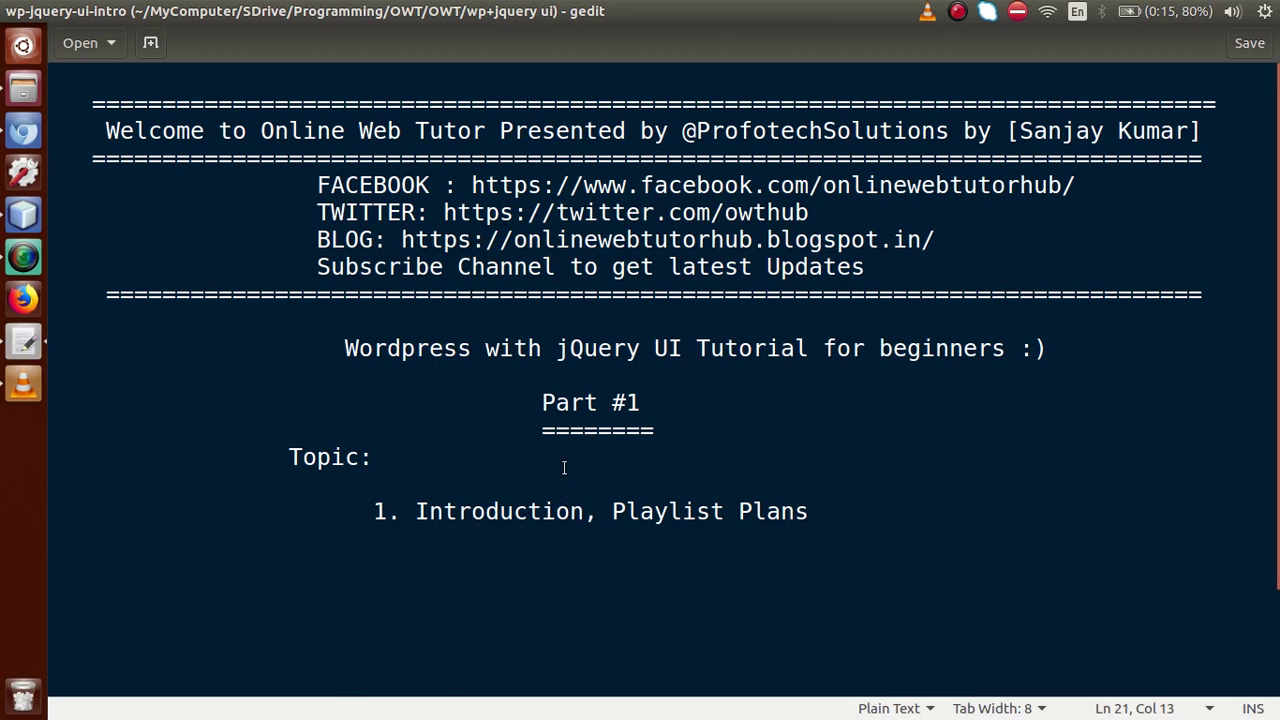
key("alt+Tab")
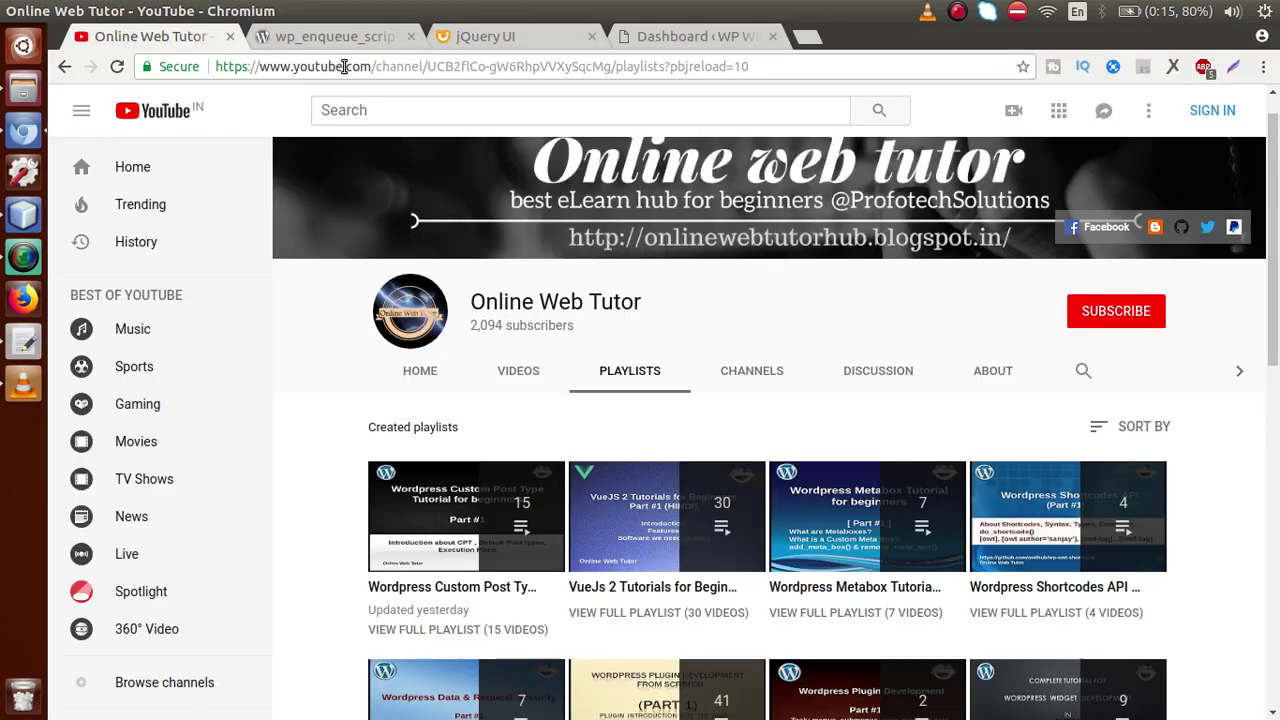
left_click(488, 37)
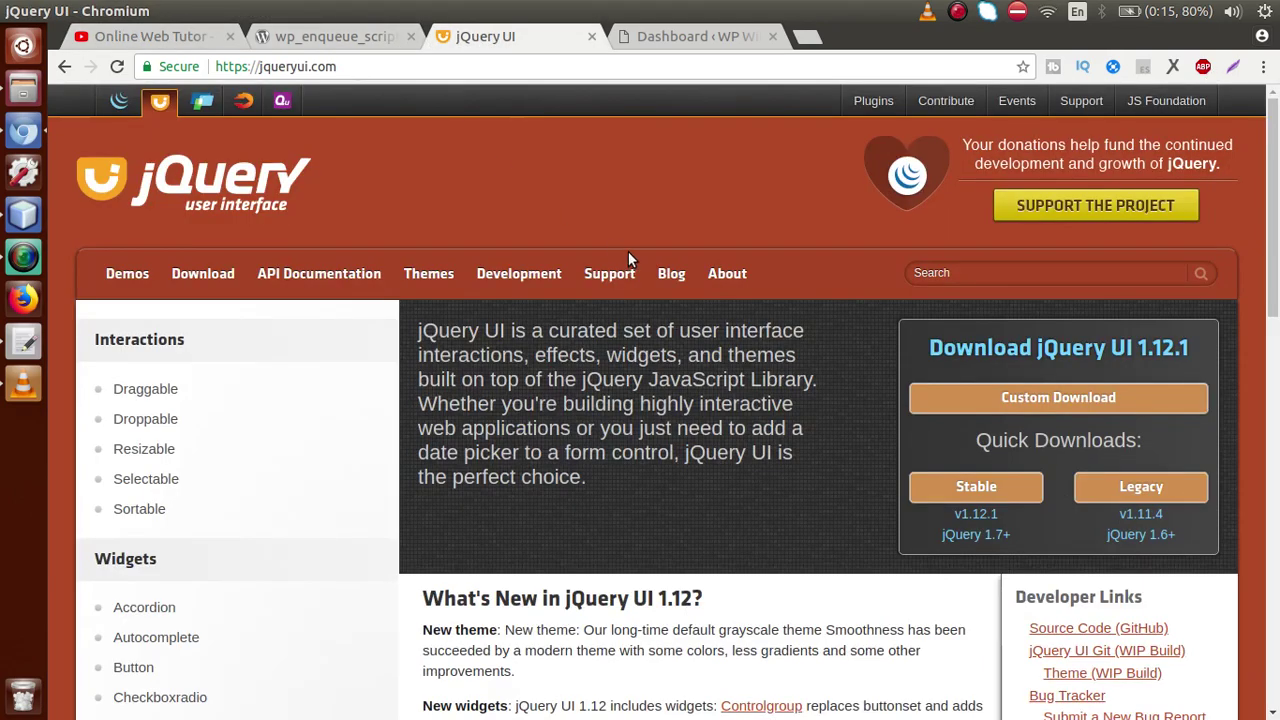
Step: Scroll the jqueryui.com homepage and open the Draggable demo under Interactions
mouse_move(1272, 140)
left_mouse_down()
mouse_move(1272, 242)
mouse_move(1265, 130)
left_mouse_up()
scroll(1010, 145, "down", 2)
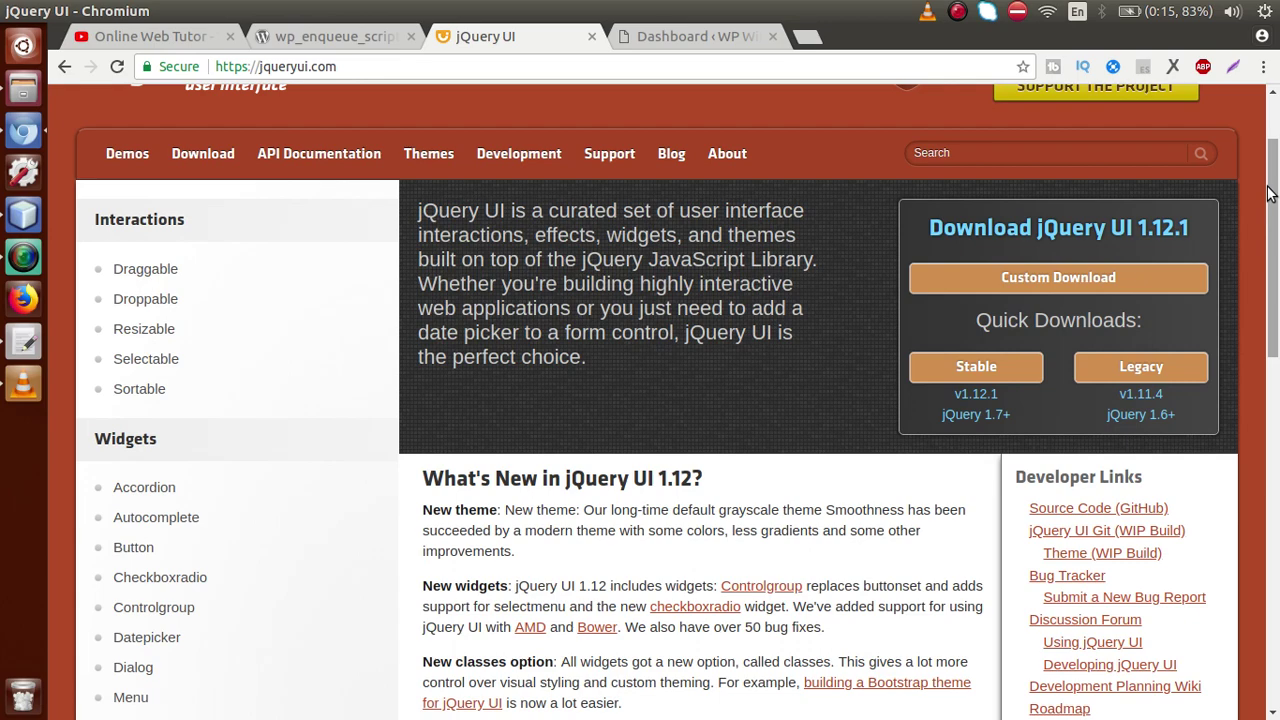
scroll(1274, 250, "down", 3)
scroll(1050, 168, "up", 3)
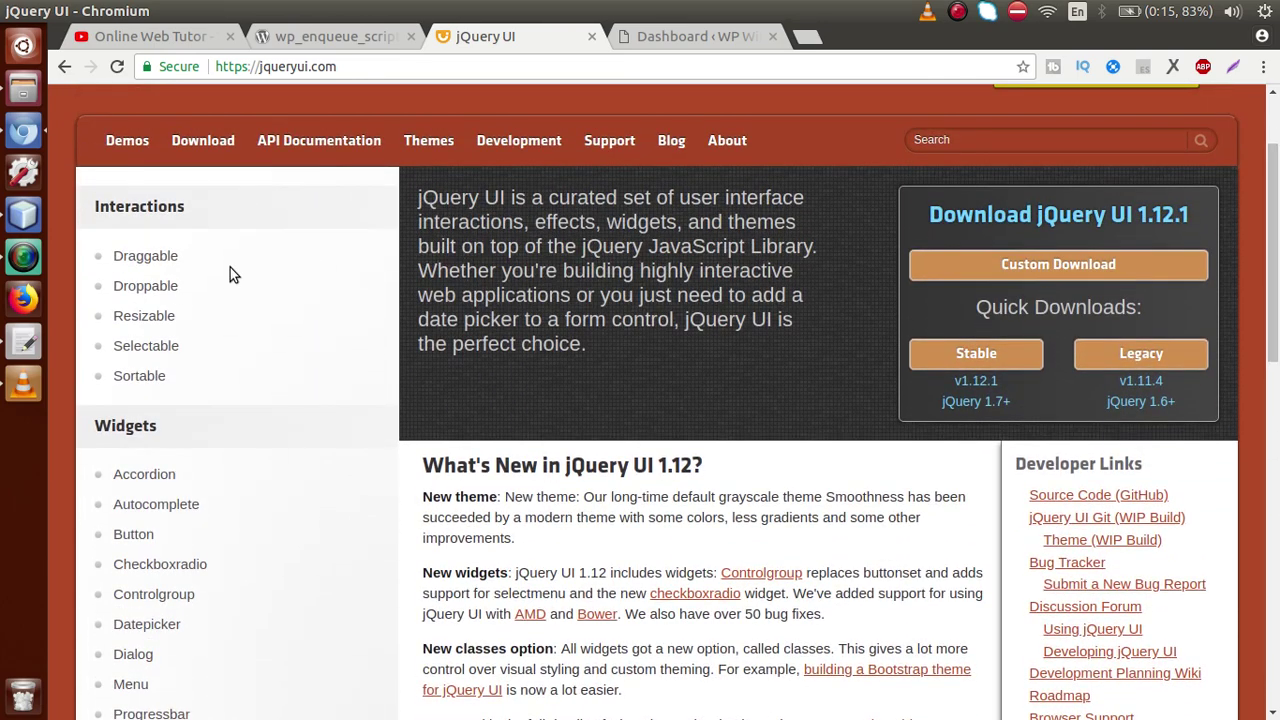
left_click(145, 258)
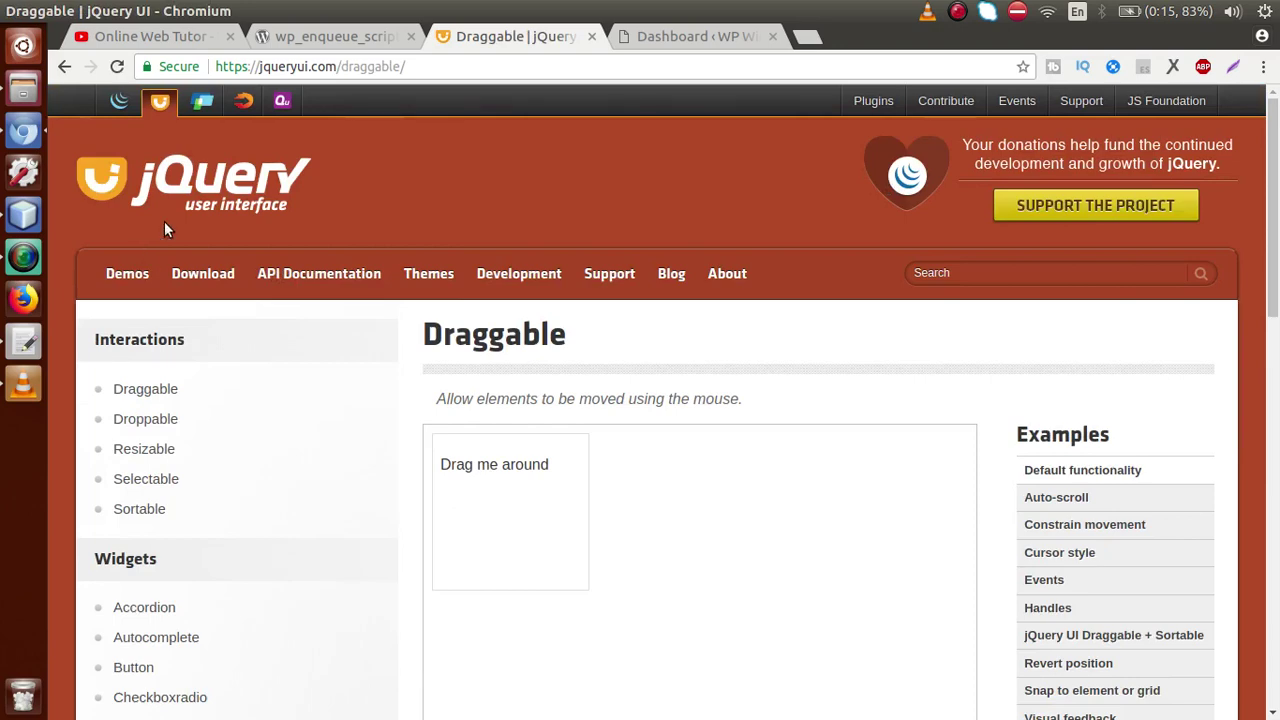
Step: Show the demo's HTML source and highlight the #draggable selector in the draggable() call on line 16
left_click_drag(1274, 140, 1274, 332)
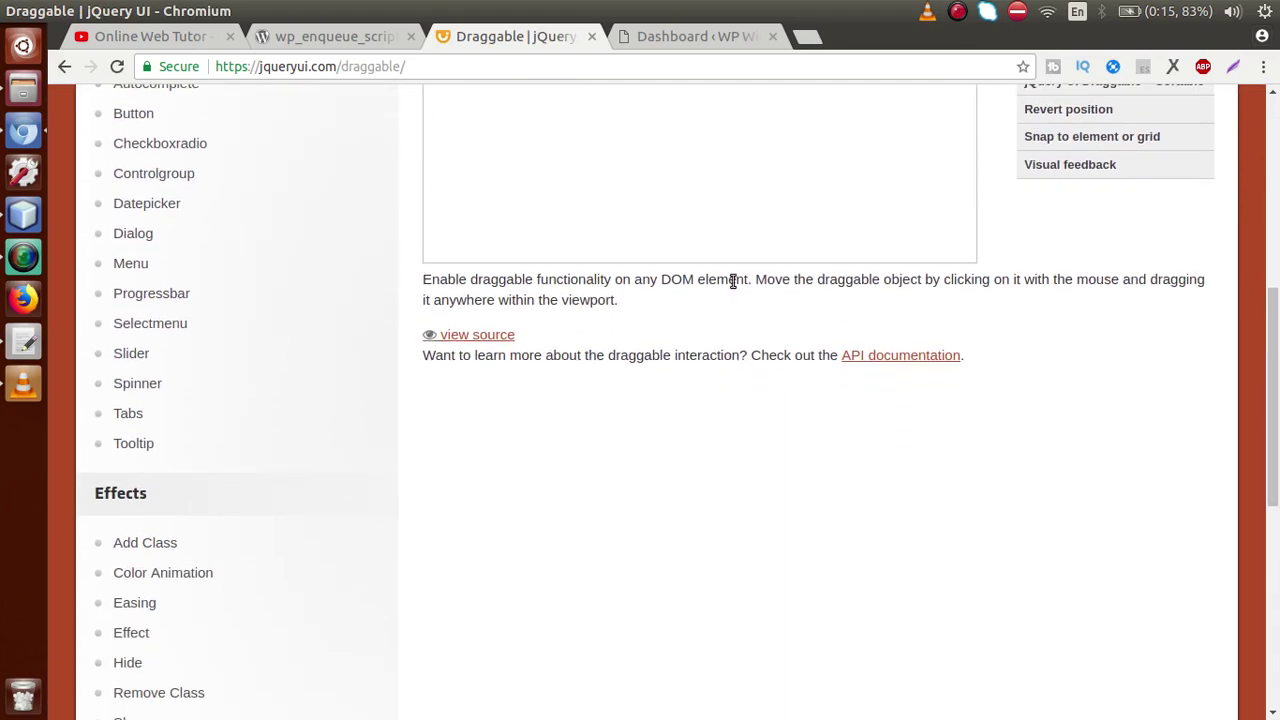
left_click(498, 335)
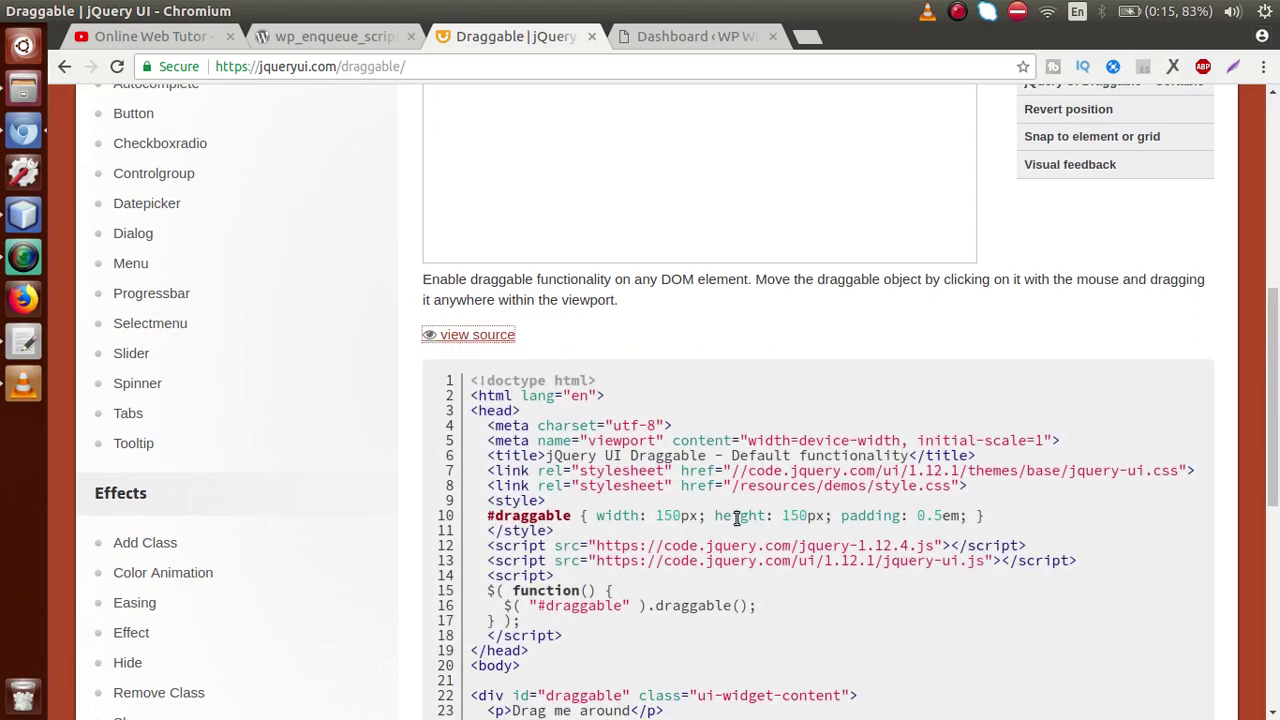
left_click_drag(1276, 425, 1274, 529)
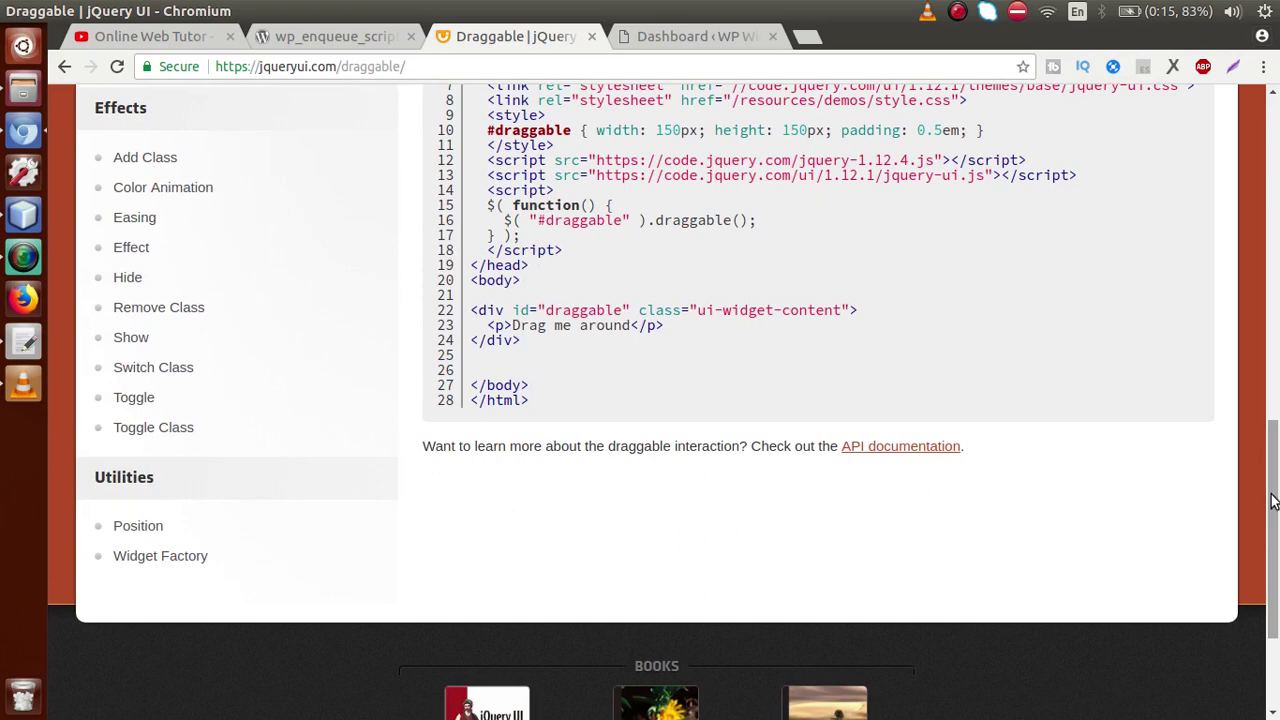
double_click(684, 221)
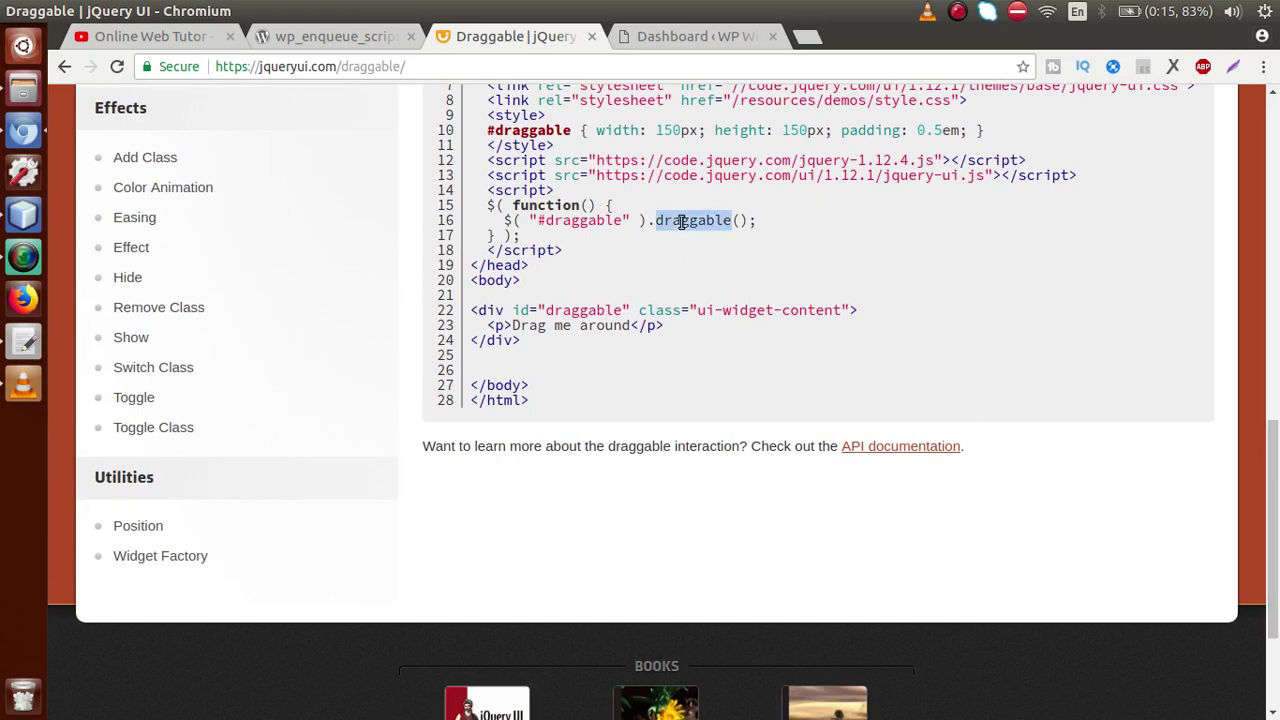
double_click(584, 220)
Step: Highlight the draggable id on line 22, then drag the 'Drag me around' box to a new spot
left_click_drag(1275, 476, 1275, 431)
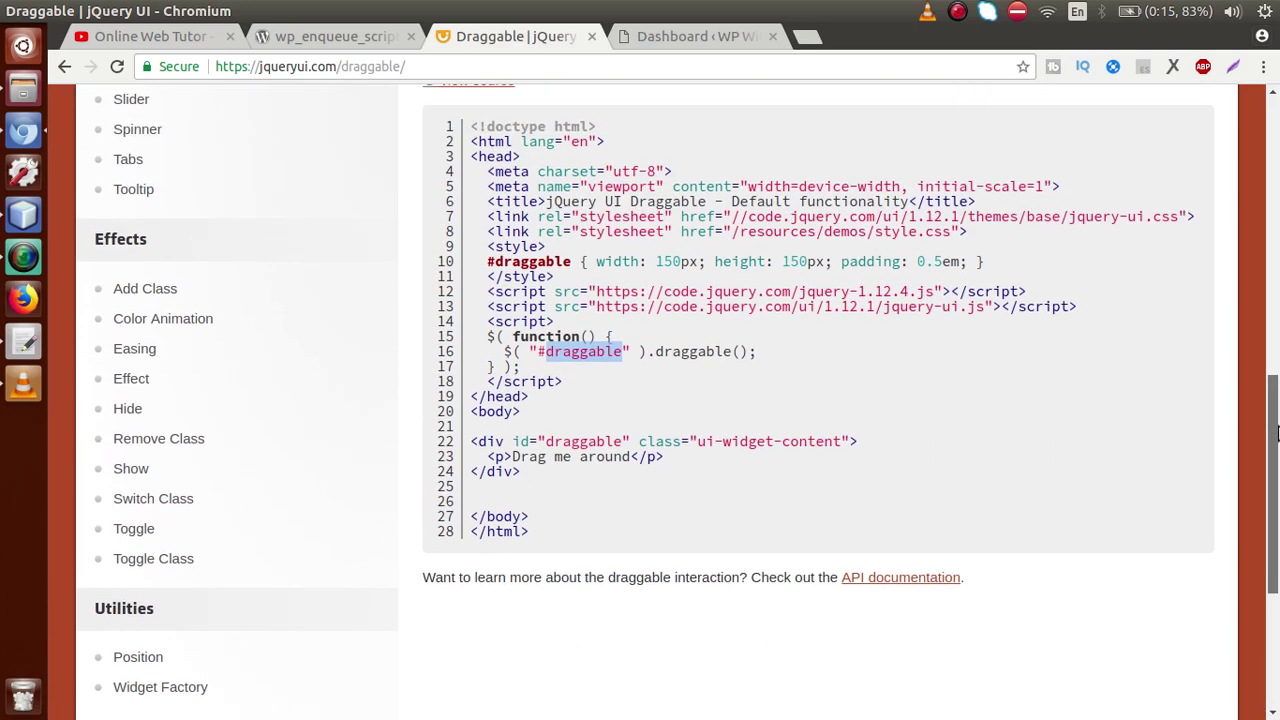
left_click(595, 441)
double_click(595, 441)
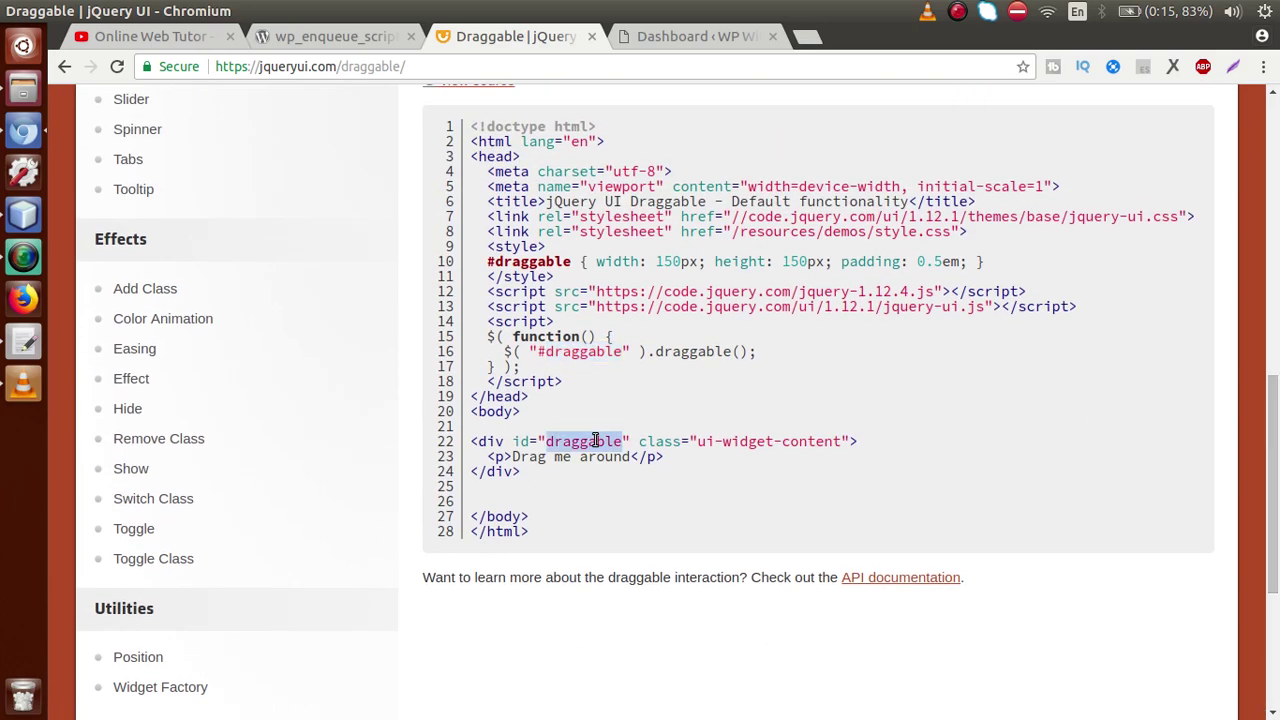
left_click_drag(1275, 476, 1277, 244)
left_click_drag(497, 222, 540, 220)
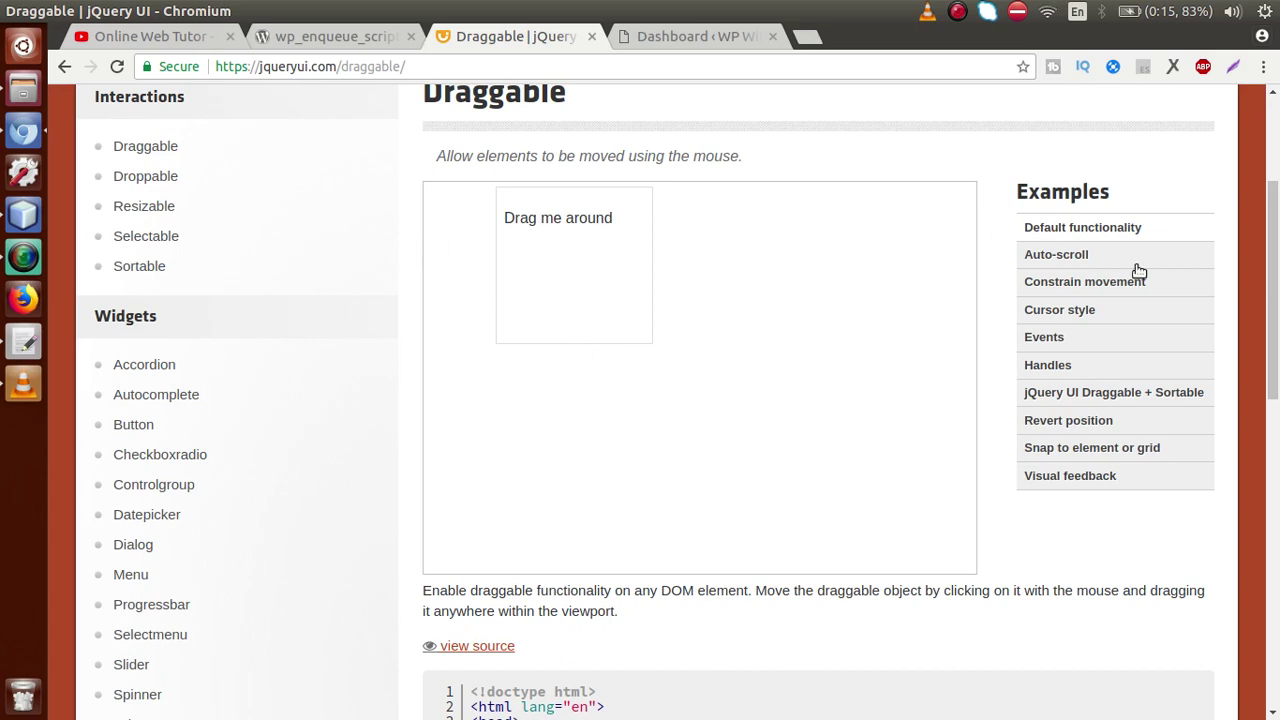
Step: Select the jquery-1.12.4.js and jquery-ui.js script include paths in the demo source
left_click_drag(1277, 240, 1266, 415)
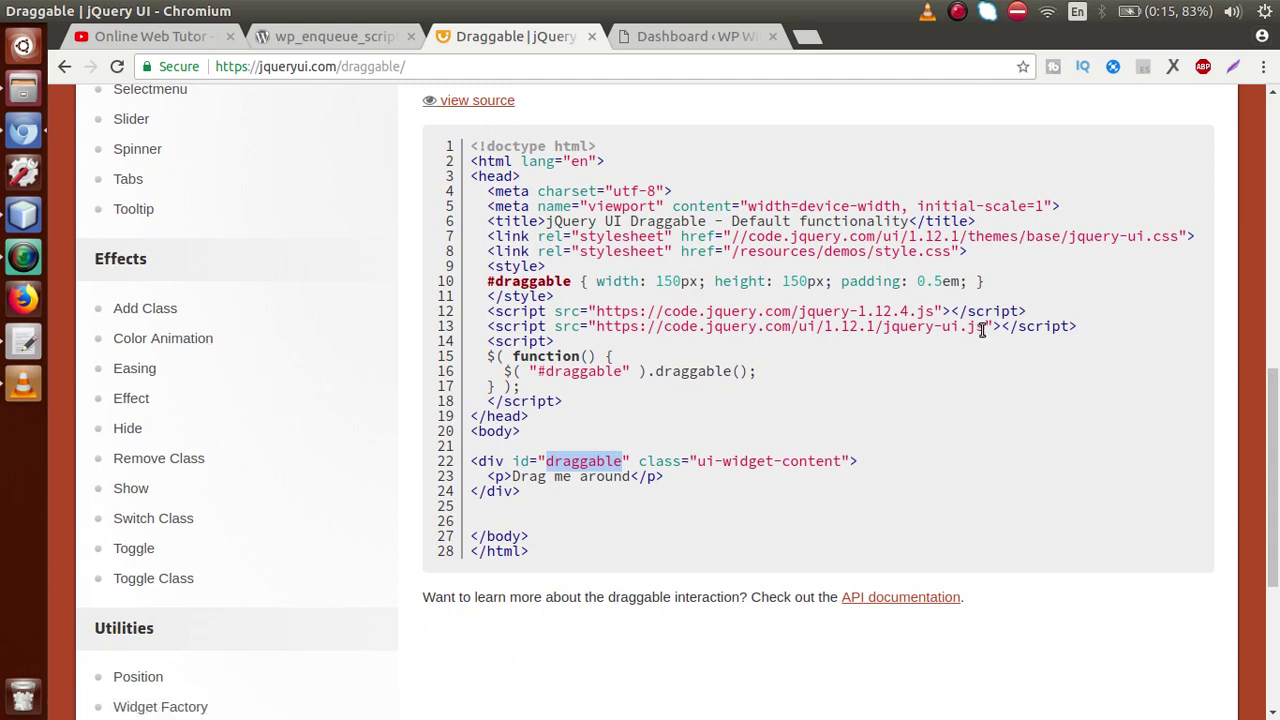
left_click_drag(986, 328, 881, 334)
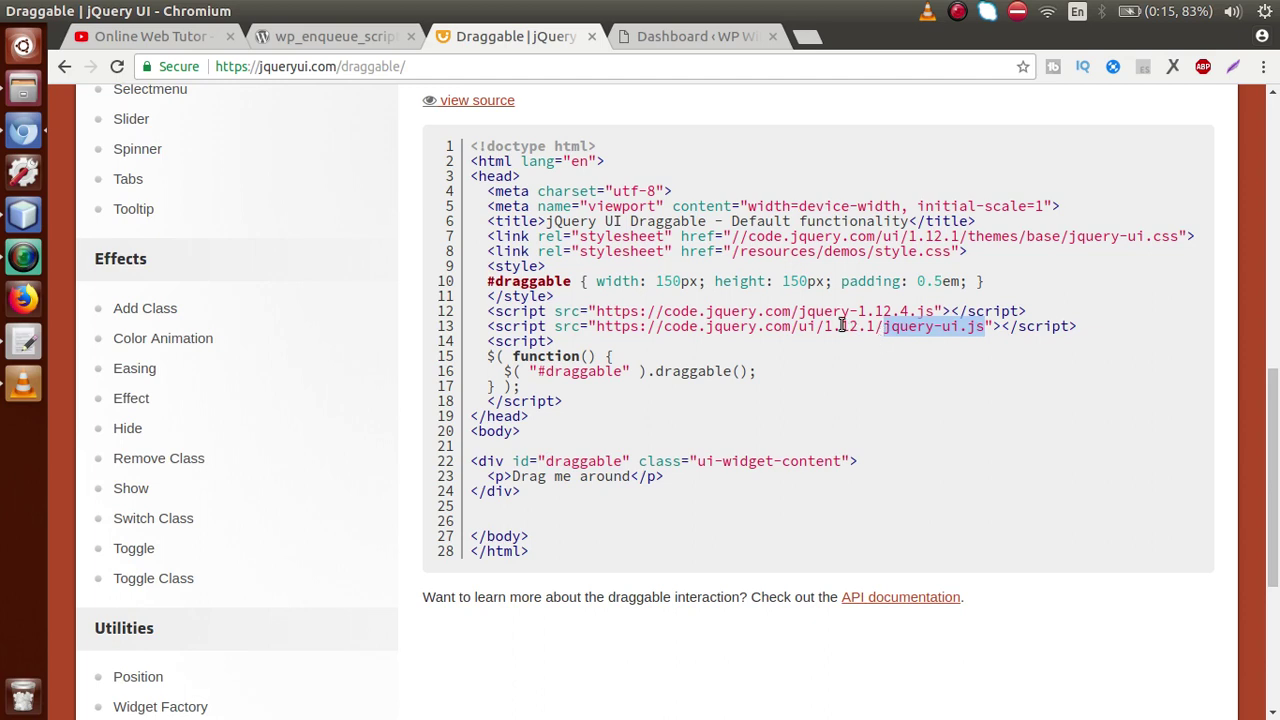
left_click_drag(792, 312, 881, 330)
left_click(937, 313)
left_click(881, 330)
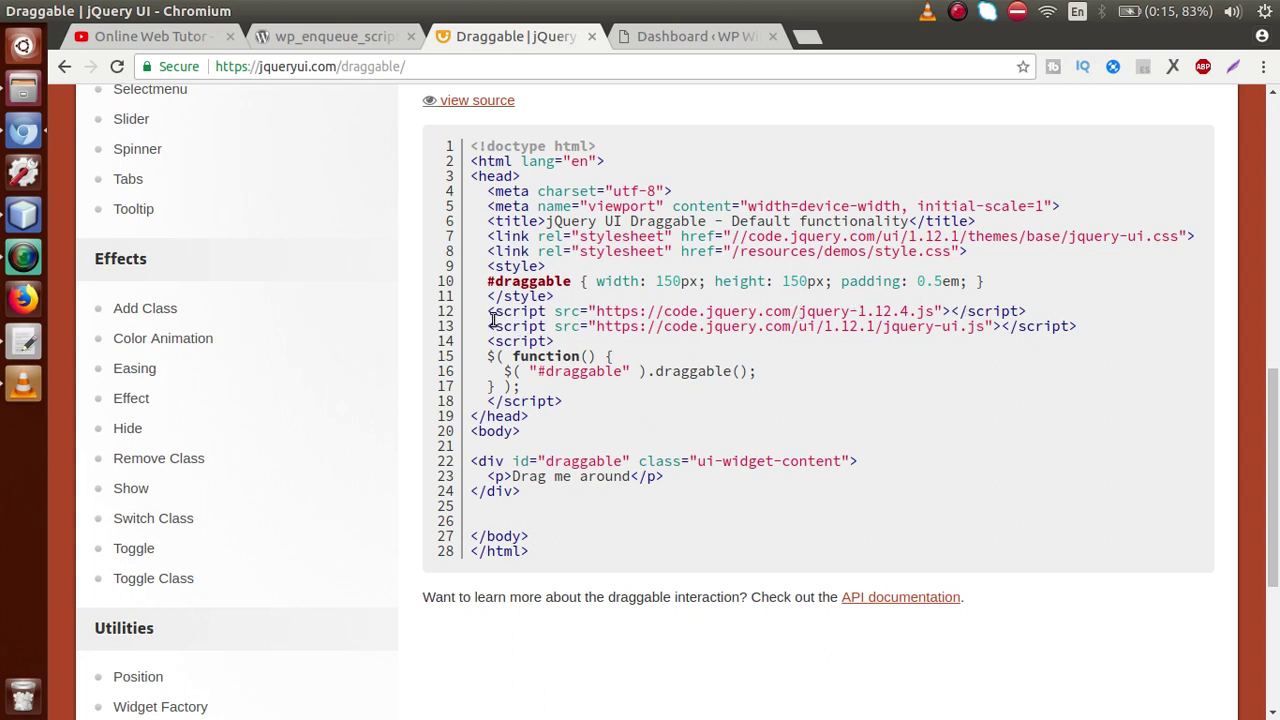
left_click_drag(490, 318, 645, 320)
left_click(752, 325)
key("alt+Tab")
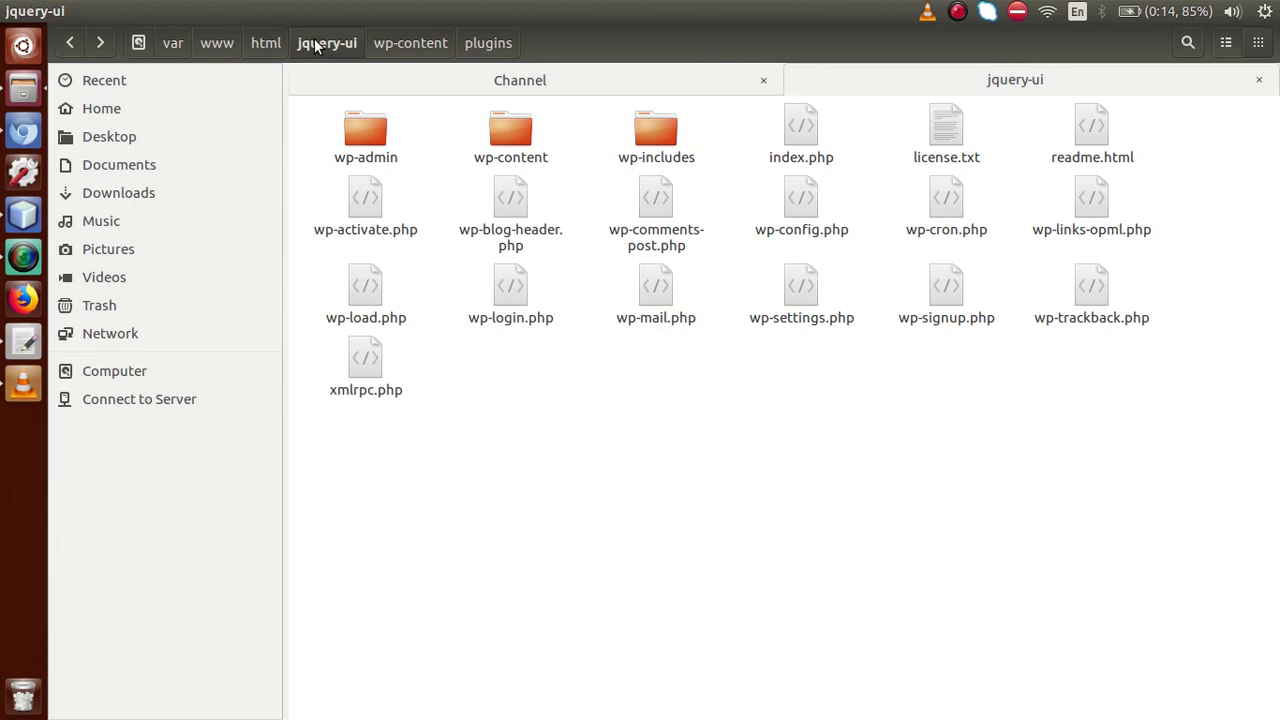
Step: Browse into wp-includes/js/jquery/ui to list WordPress's bundled jQuery UI .min.js files
left_click(655, 135)
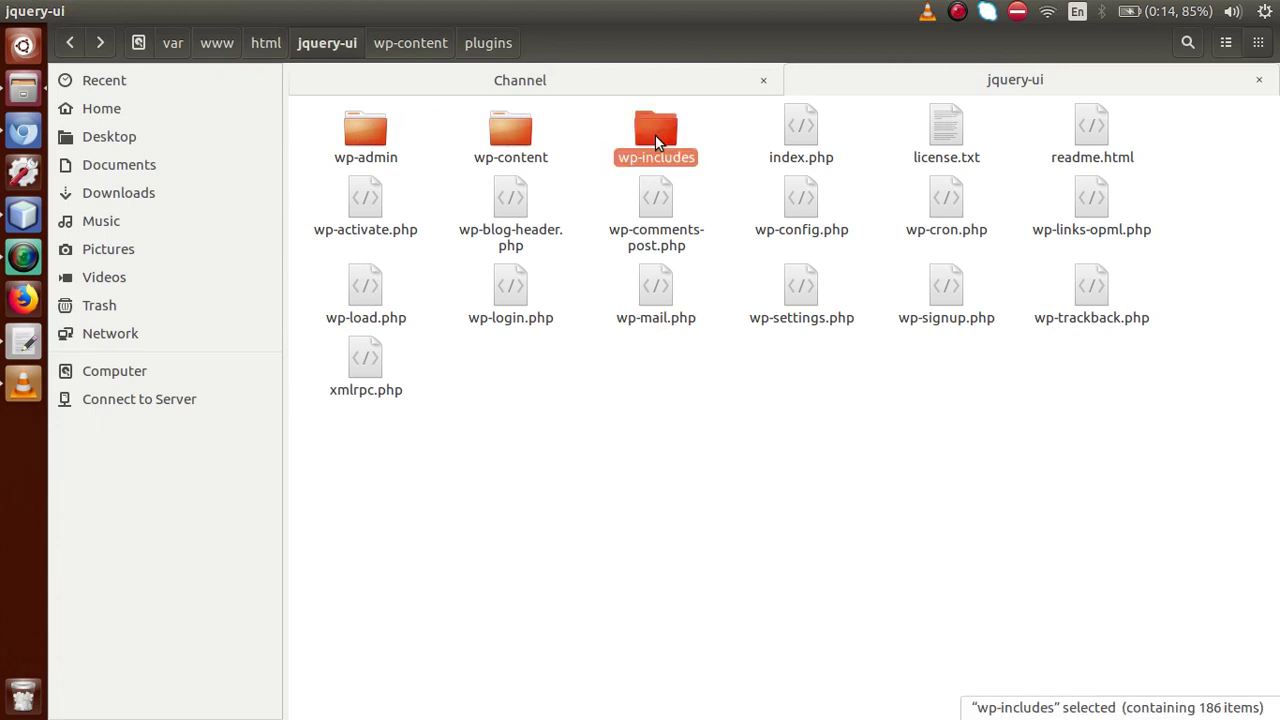
double_click(655, 135)
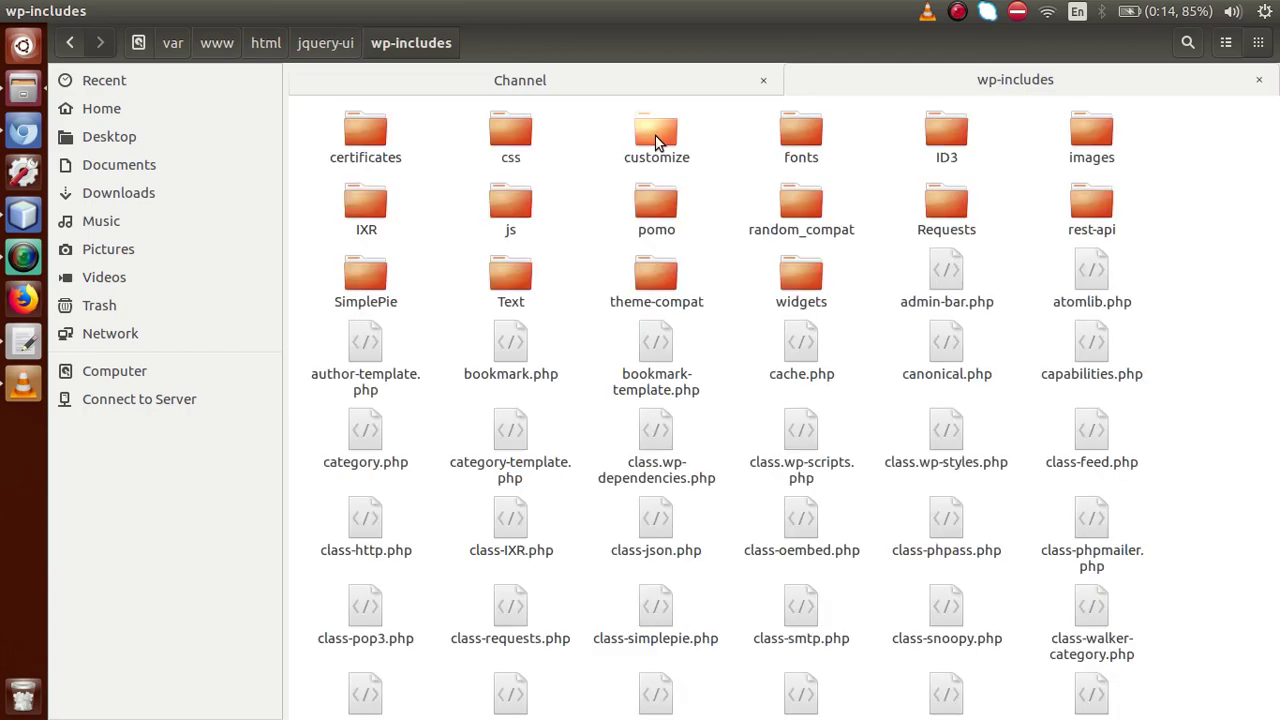
double_click(510, 207)
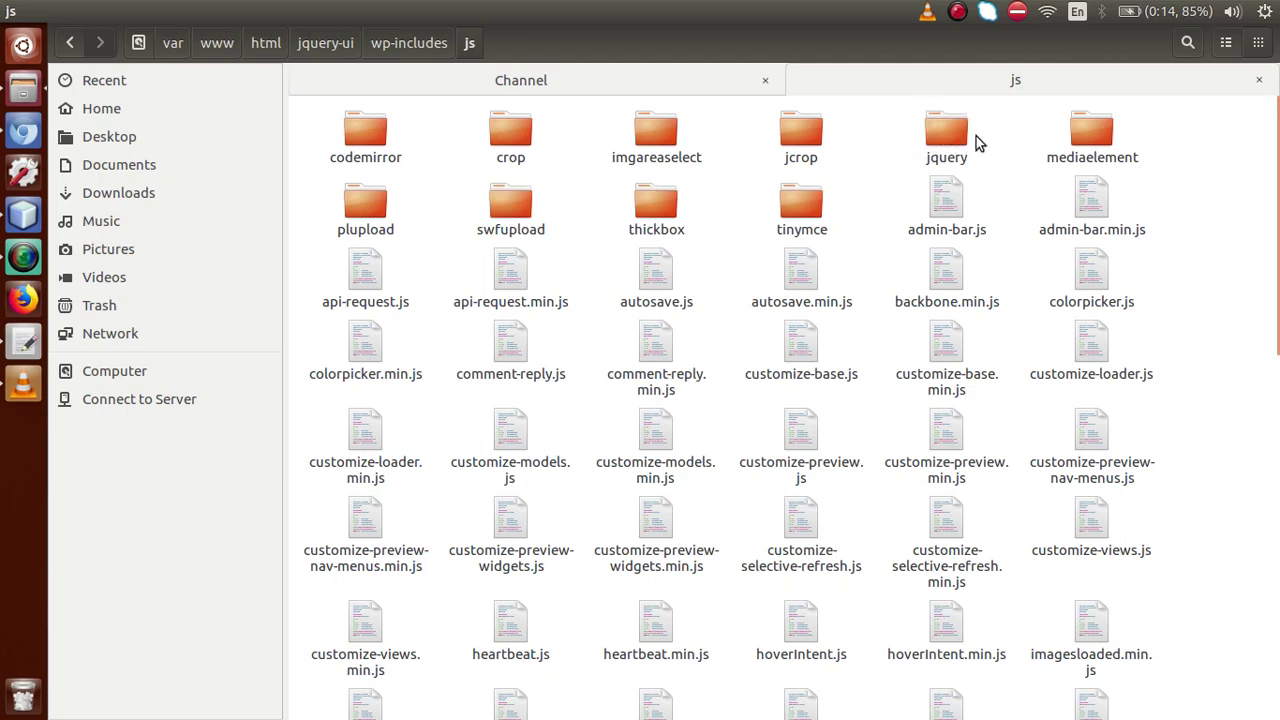
double_click(950, 130)
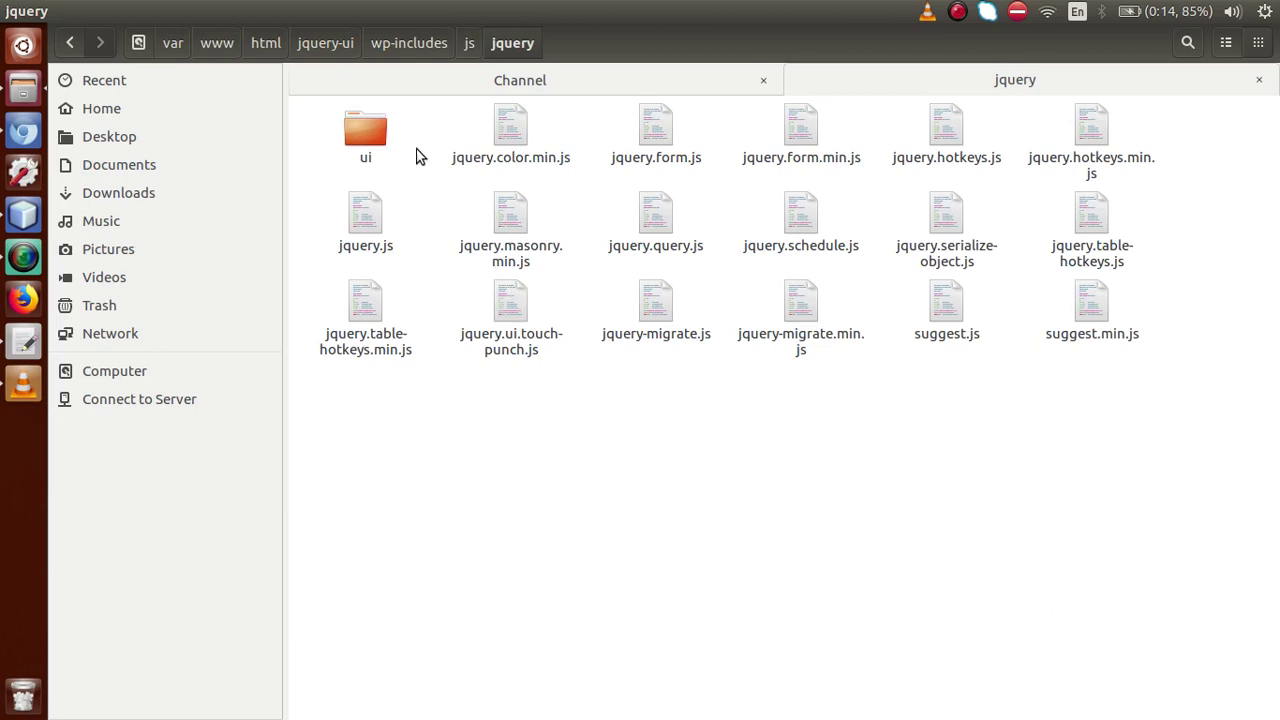
double_click(365, 130)
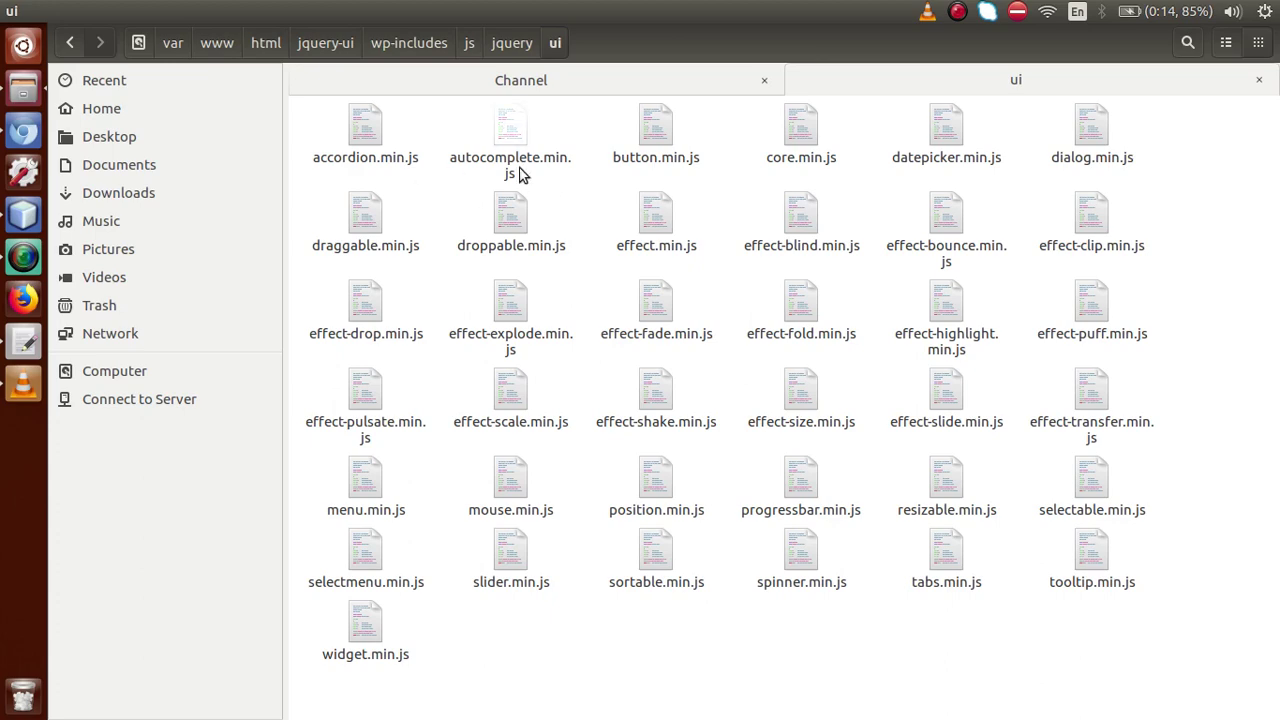
left_click(30, 138)
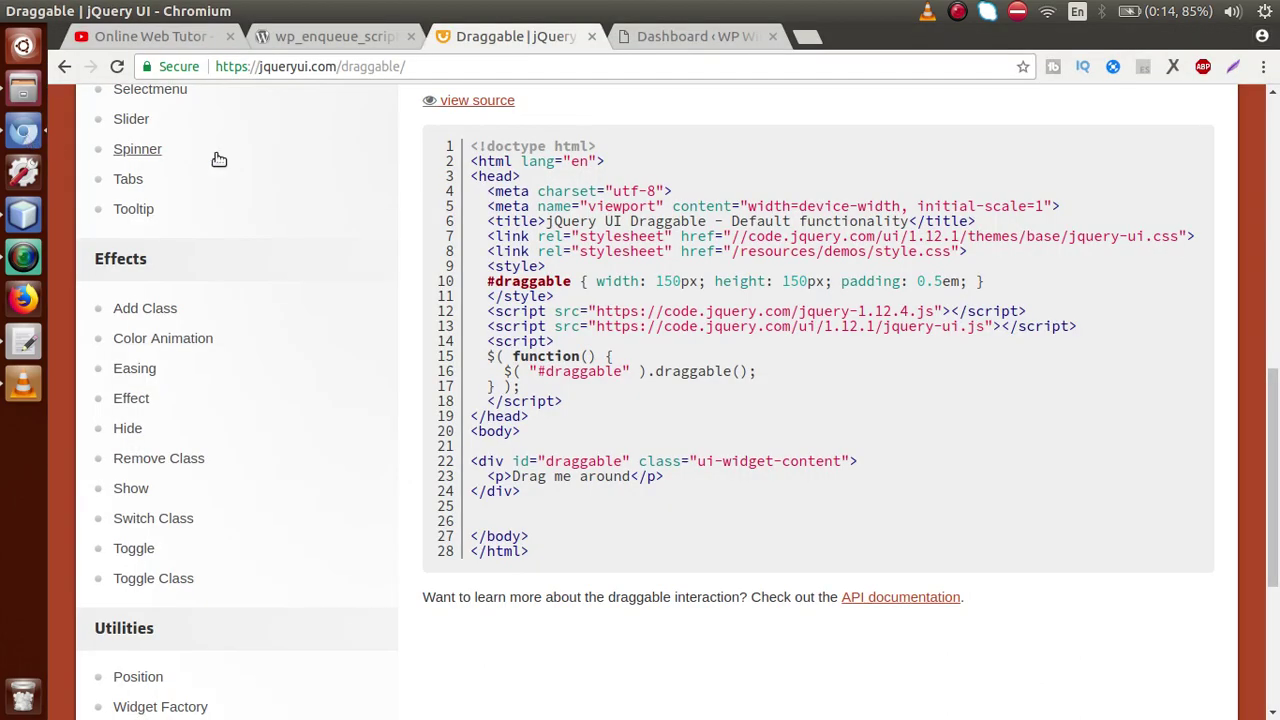
scroll(1275, 250, "up", 10)
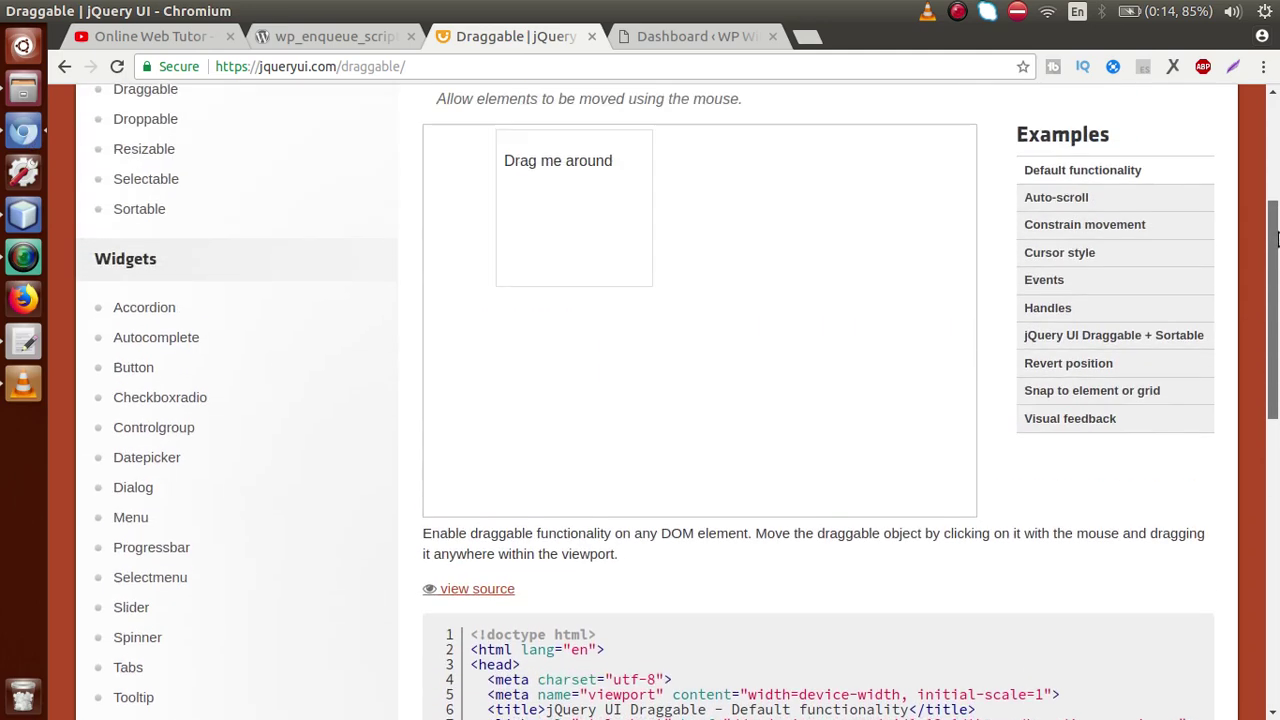
scroll(1273, 163, "down", 2)
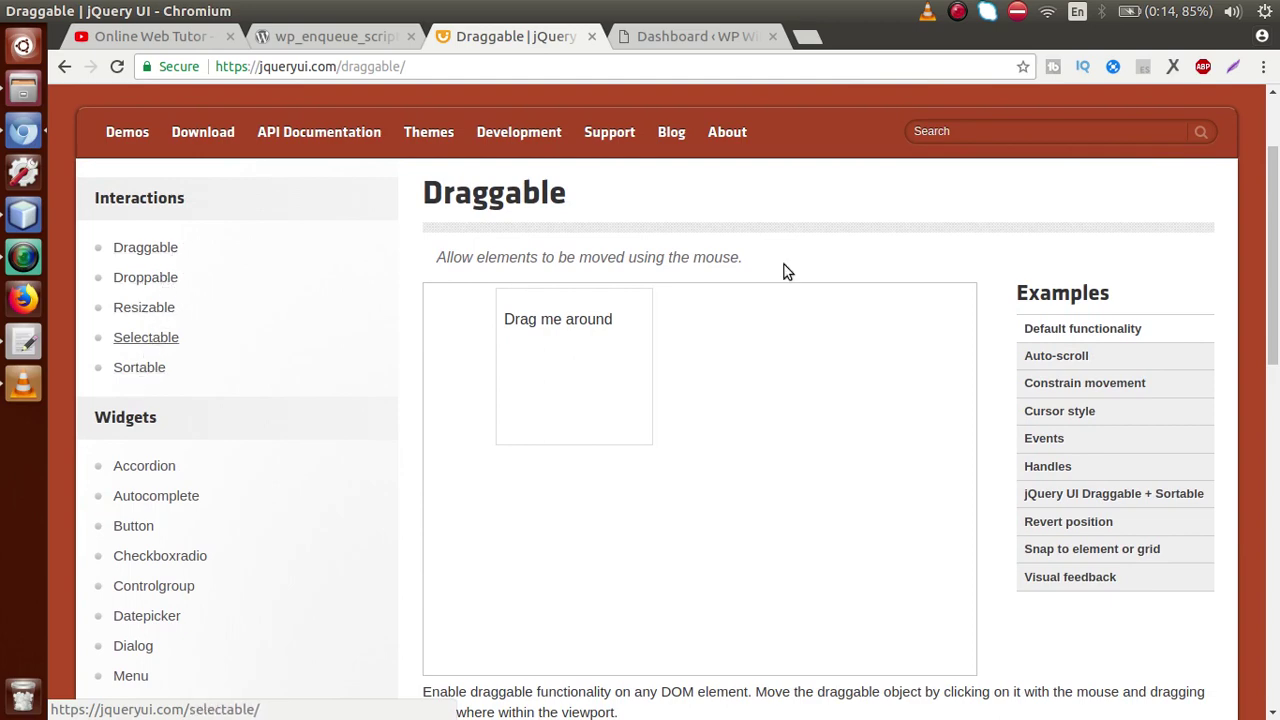
key("alt+Tab")
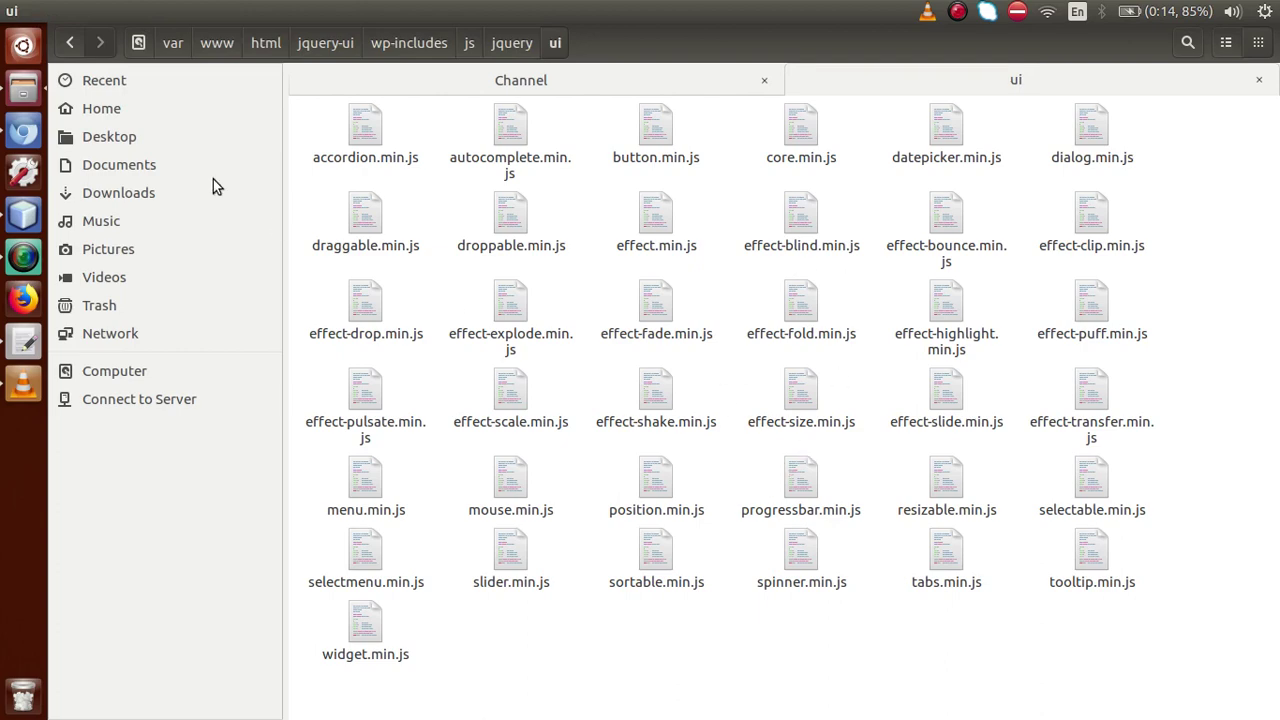